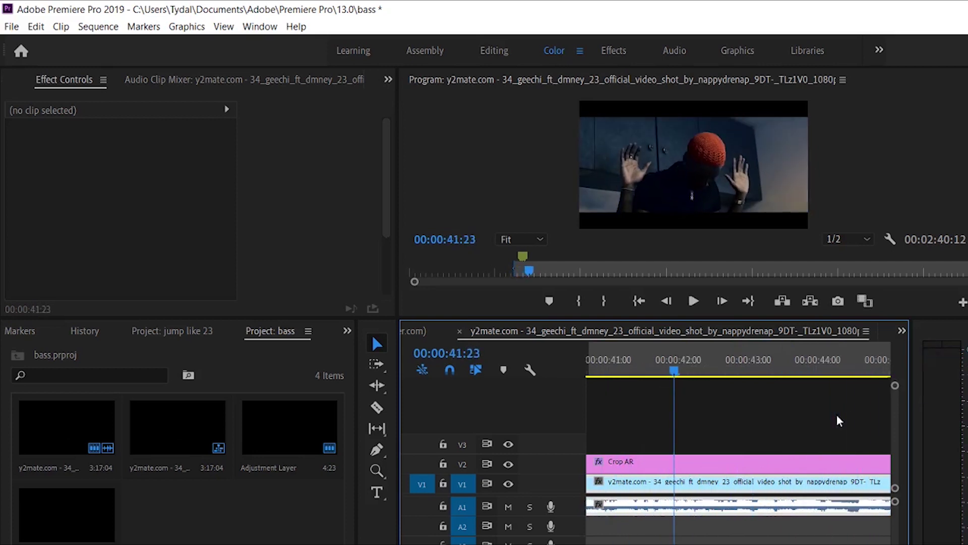
# Stop playback, park the playhead at 00:00:38:22, and drag the Adjustment Layer toward V3.
pyautogui.press('space')
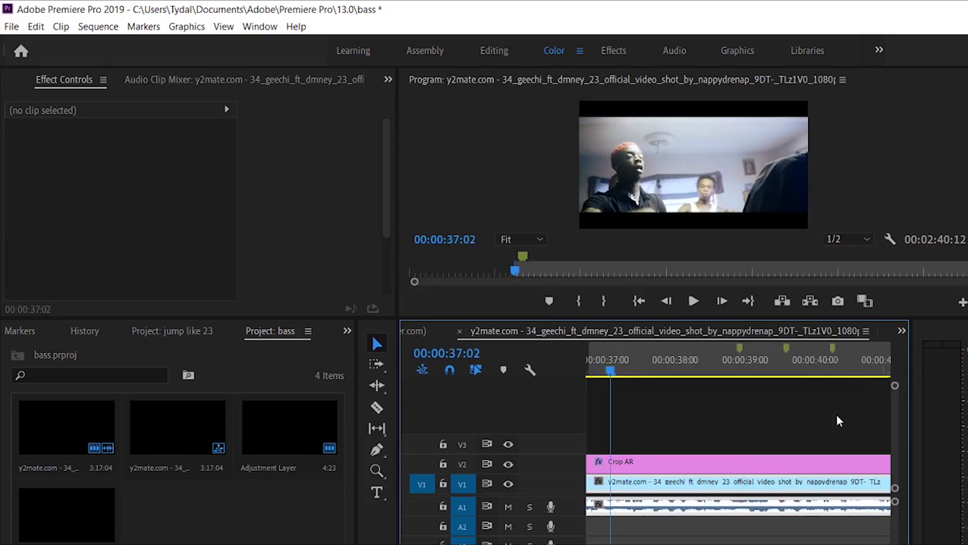
pyautogui.click(736, 372)
pyautogui.moveTo(739, 371); pyautogui.dragTo(744, 372)
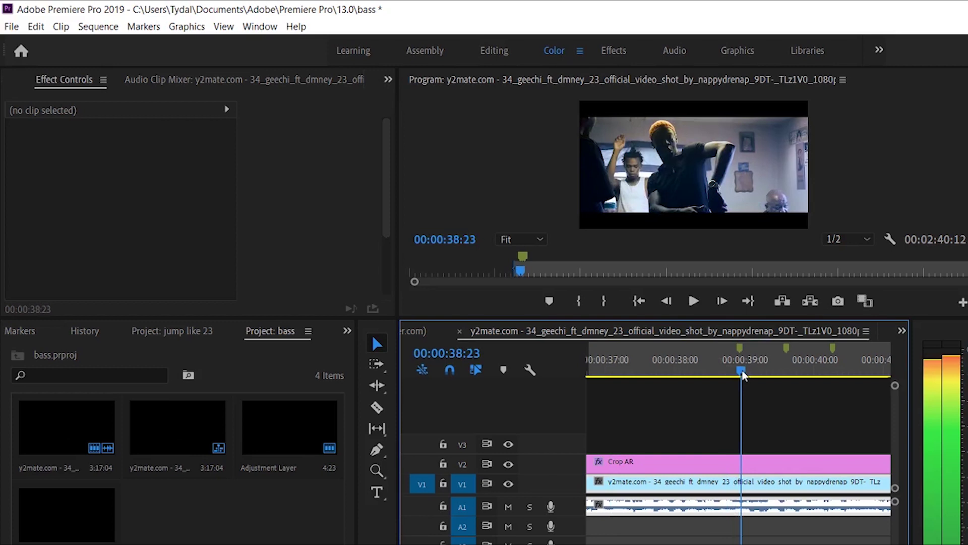
pyautogui.moveTo(743, 370); pyautogui.dragTo(739, 374)
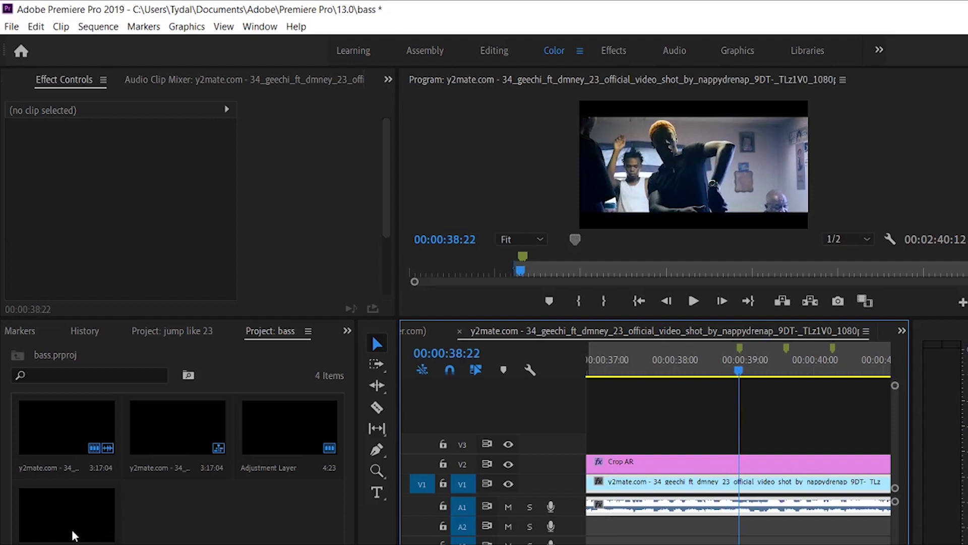
pyautogui.moveTo(74, 534); pyautogui.dragTo(832, 439)
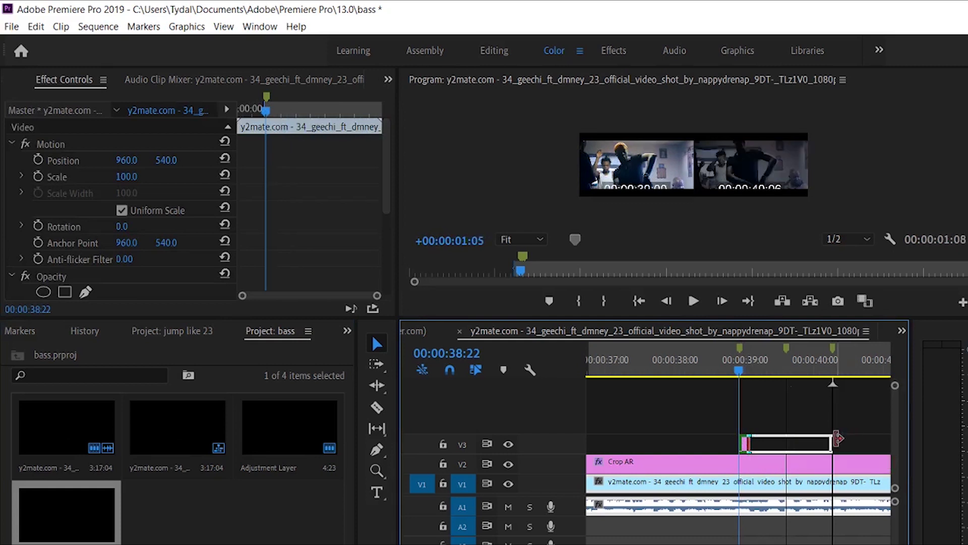
# Drop the Adjustment Layer on V3 from 00:00:38:22 to about 00:00:40:05.
pyautogui.click(799, 441)
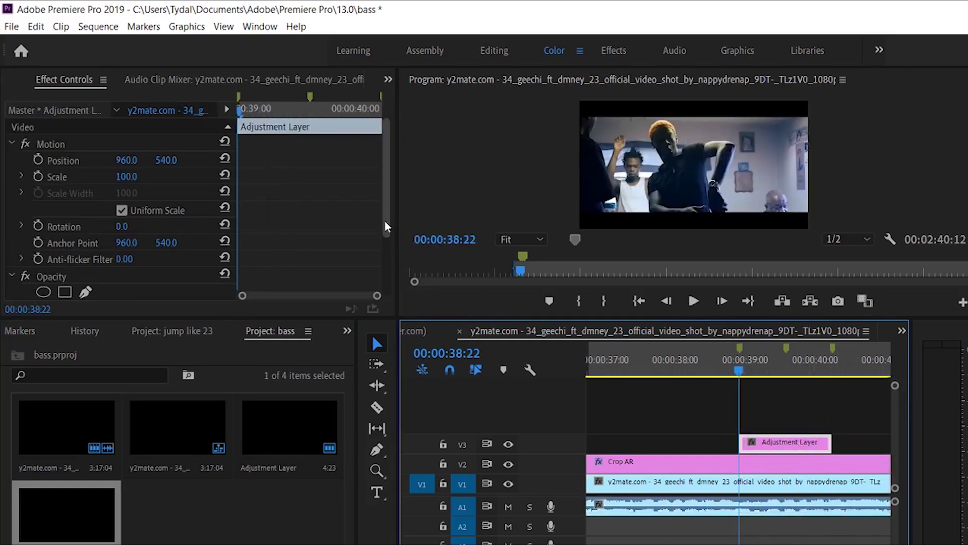
pyautogui.moveTo(384, 221); pyautogui.dragTo(385, 277)
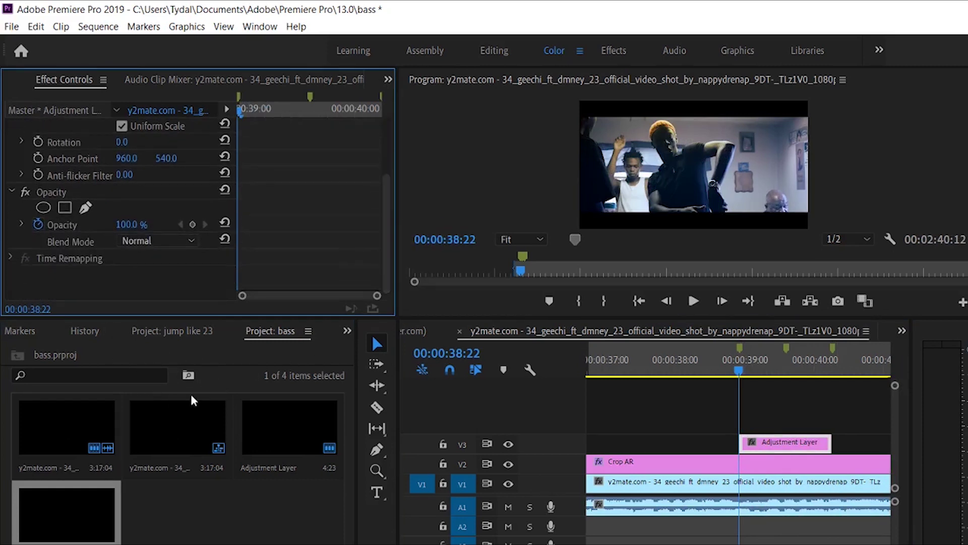
pyautogui.click(348, 330)
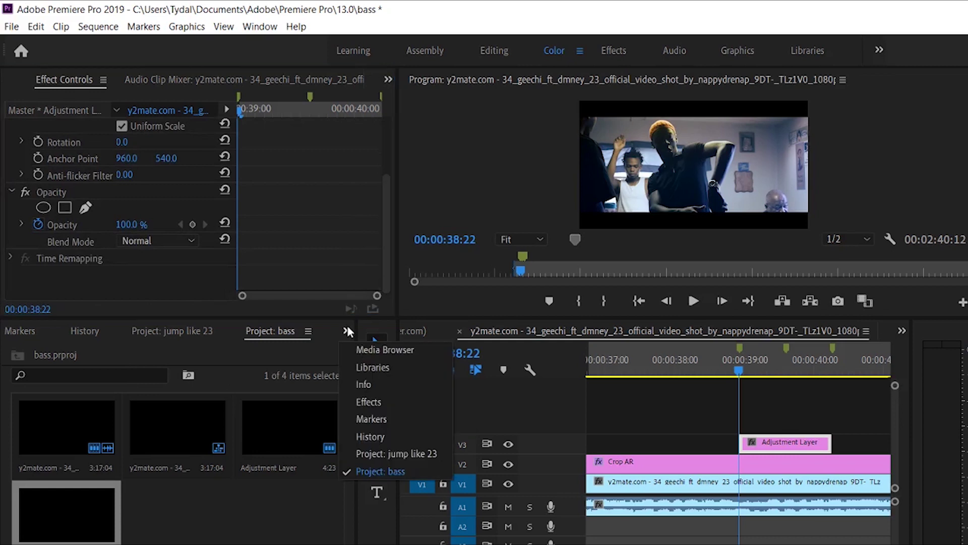
# Search the Effects panel for 'dir' and apply Directional Blur to the V3 Adjustment Layer.
pyautogui.click(384, 402)
pyautogui.click(113, 353)
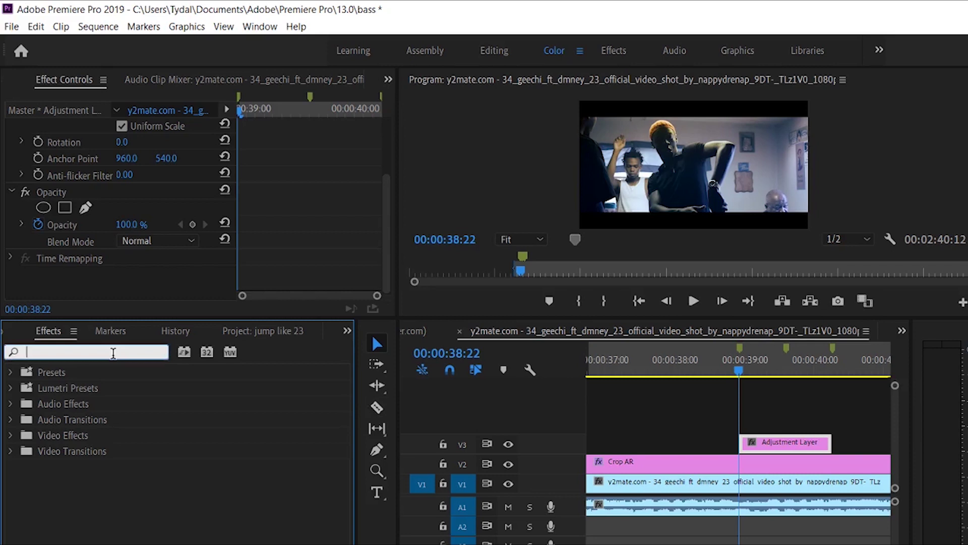
pyautogui.write('dir')
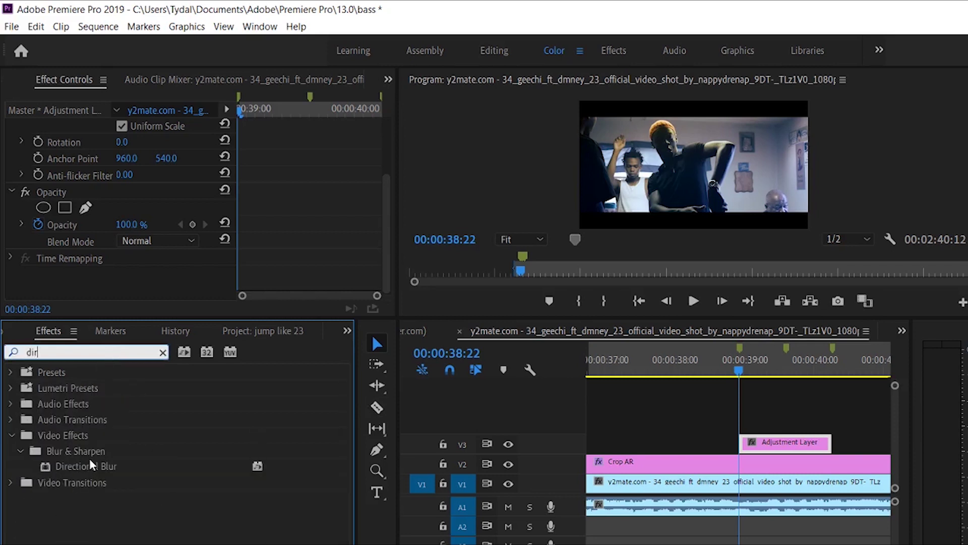
pyautogui.moveTo(90, 464); pyautogui.dragTo(785, 444)
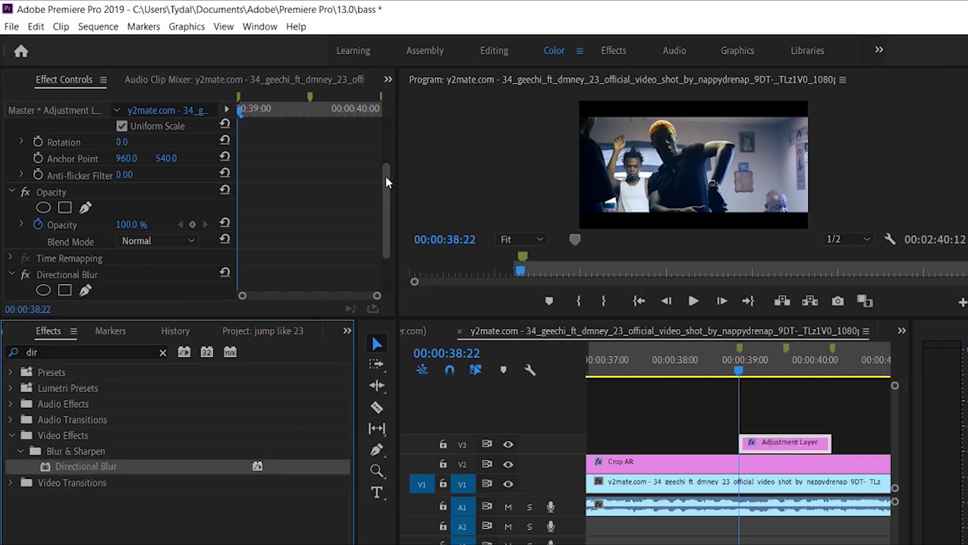
pyautogui.moveTo(387, 202); pyautogui.dragTo(394, 280)
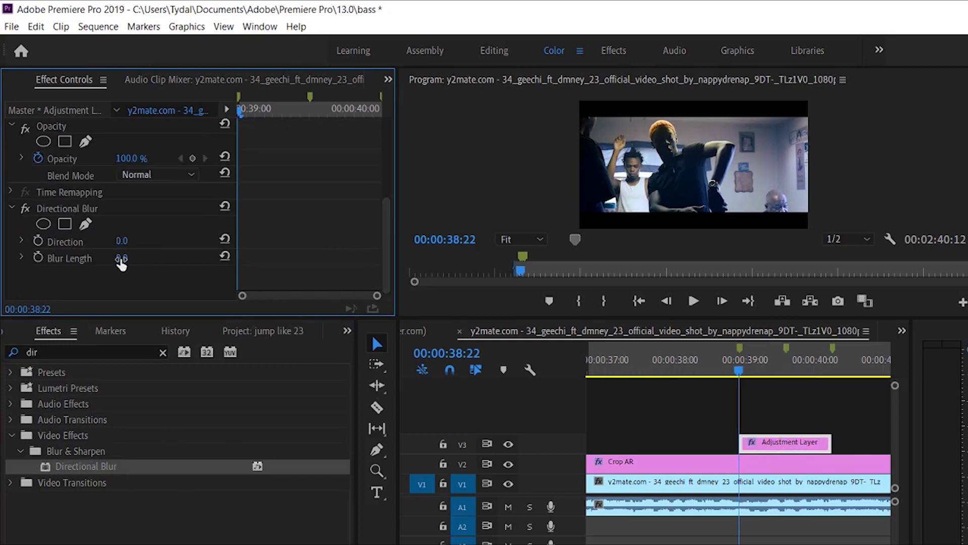
# Scrub the Directional Blur Blur Length up to 35.0 in Effect Controls.
pyautogui.moveTo(121, 263); pyautogui.dragTo(131, 258)
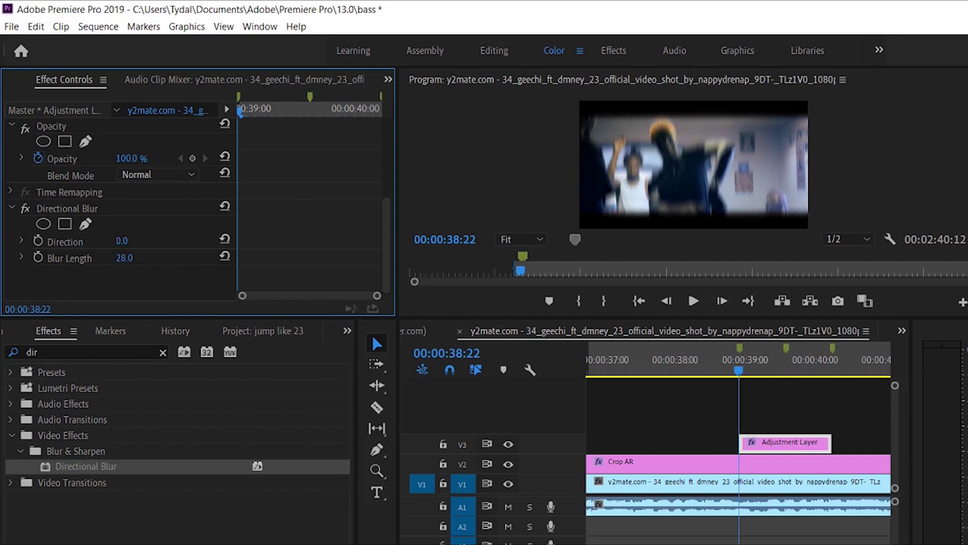
pyautogui.moveTo(131, 258)
pyautogui.mouseDown()
pyautogui.moveTo(141, 258)
pyautogui.moveTo(117, 258)
pyautogui.mouseUp()
pyautogui.moveTo(124, 257); pyautogui.dragTo(128, 258)
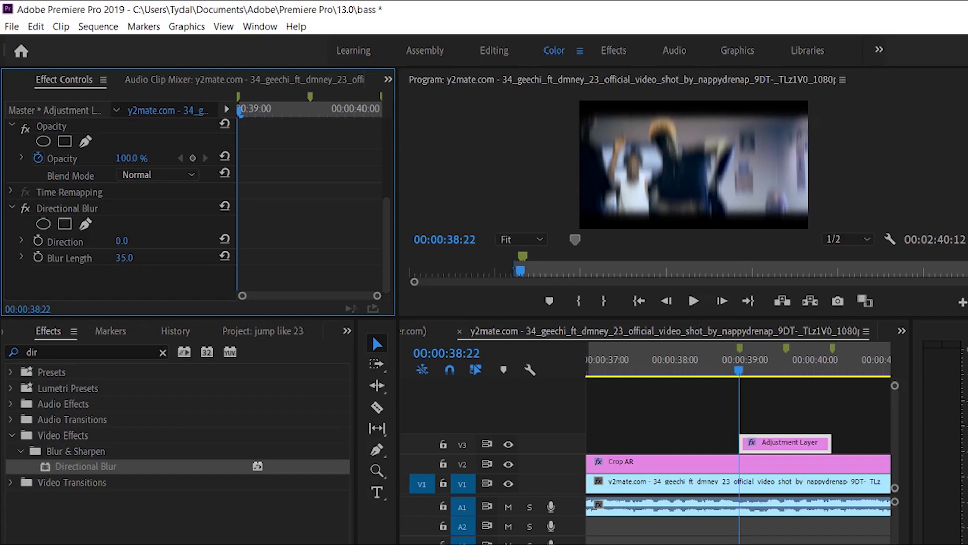
pyautogui.scroll(2, 739, 403)
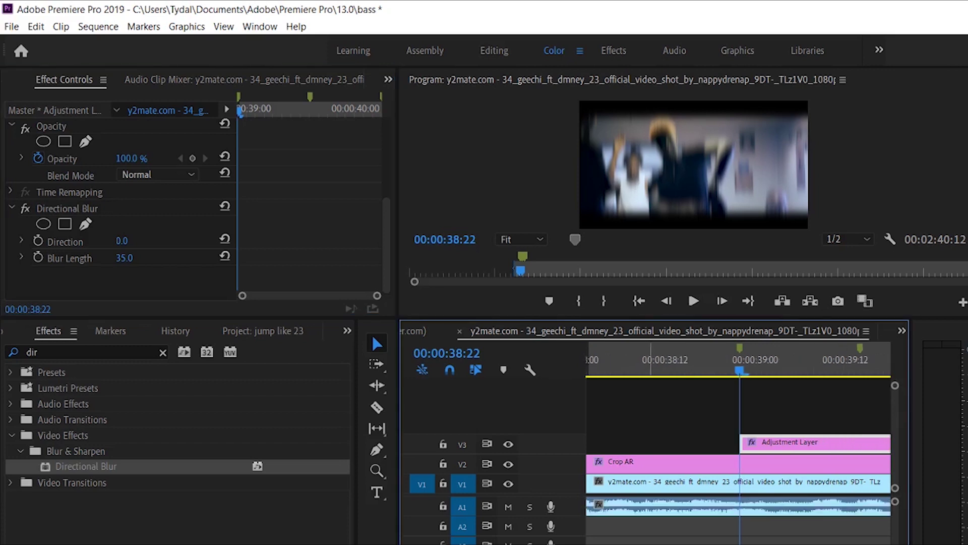
# Razor-cut the V3 adjustment layer into one-frame pieces starting at 00:00:38:22.
pyautogui.scroll(1, 739, 404)
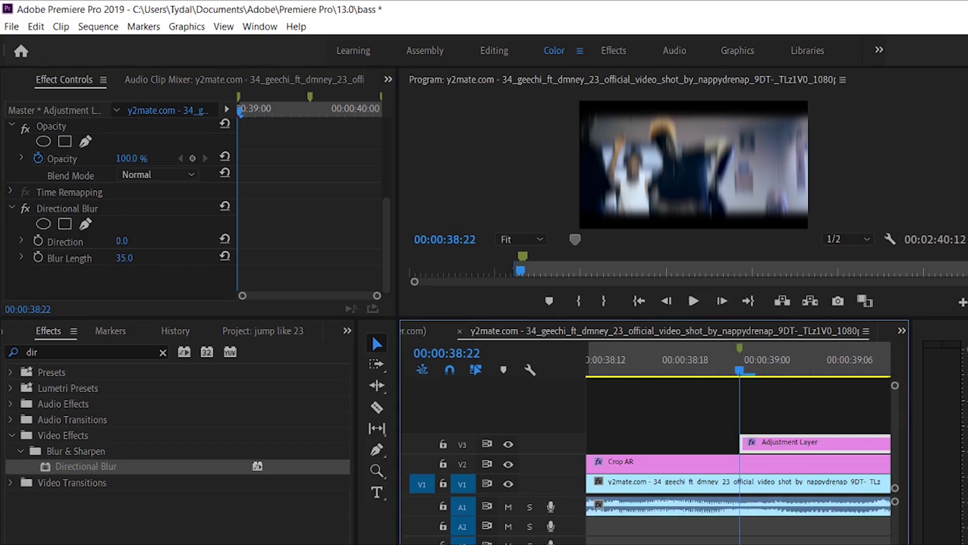
pyautogui.press('c')
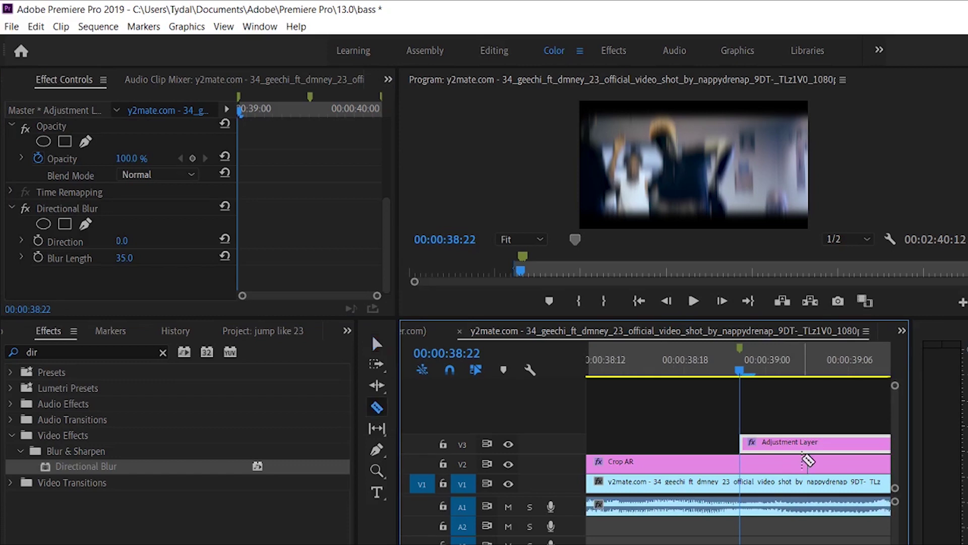
pyautogui.click(766, 443)
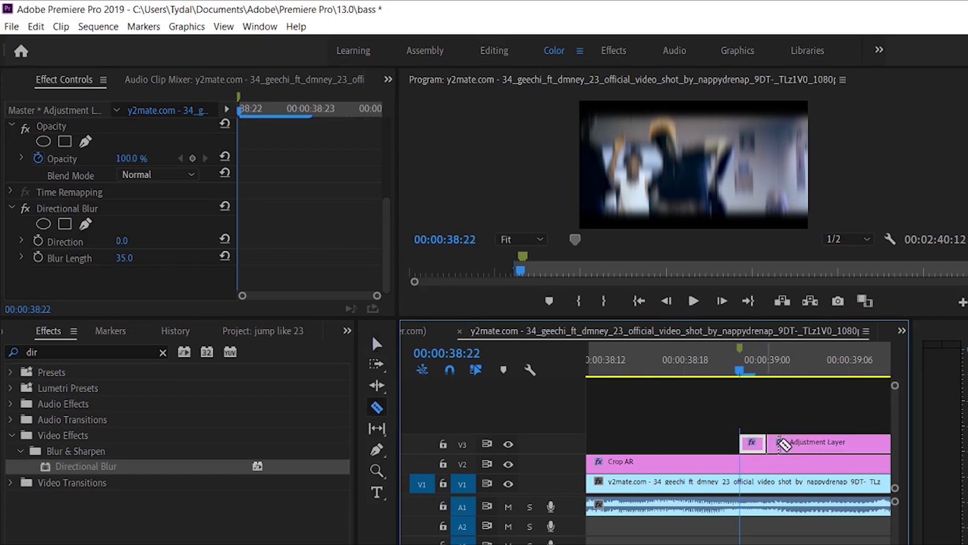
pyautogui.click(808, 444)
pyautogui.click(849, 444)
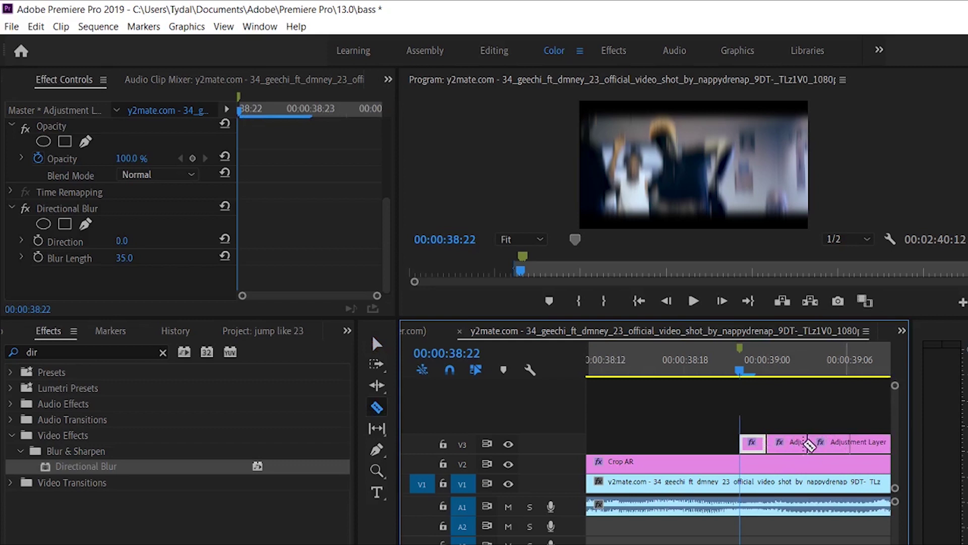
pyautogui.click(795, 443)
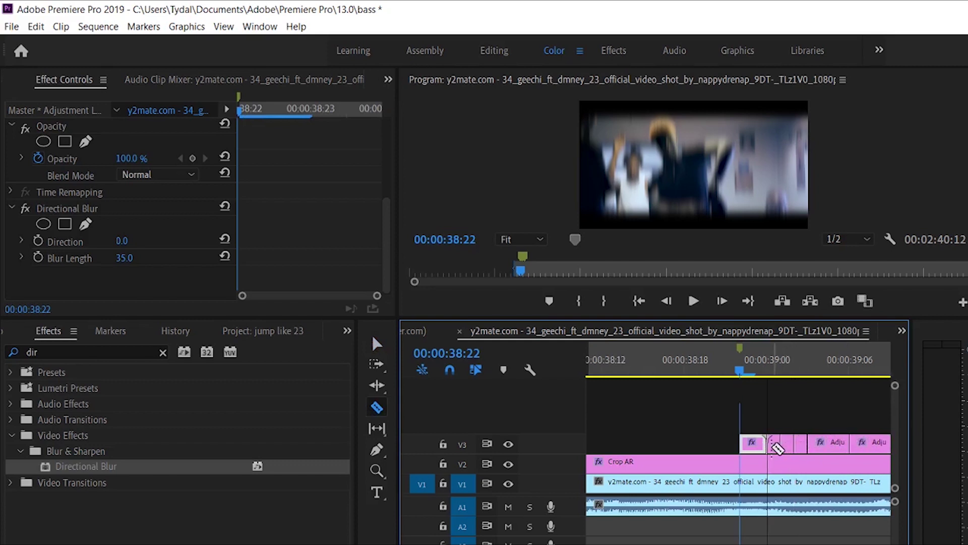
pyautogui.click(754, 443)
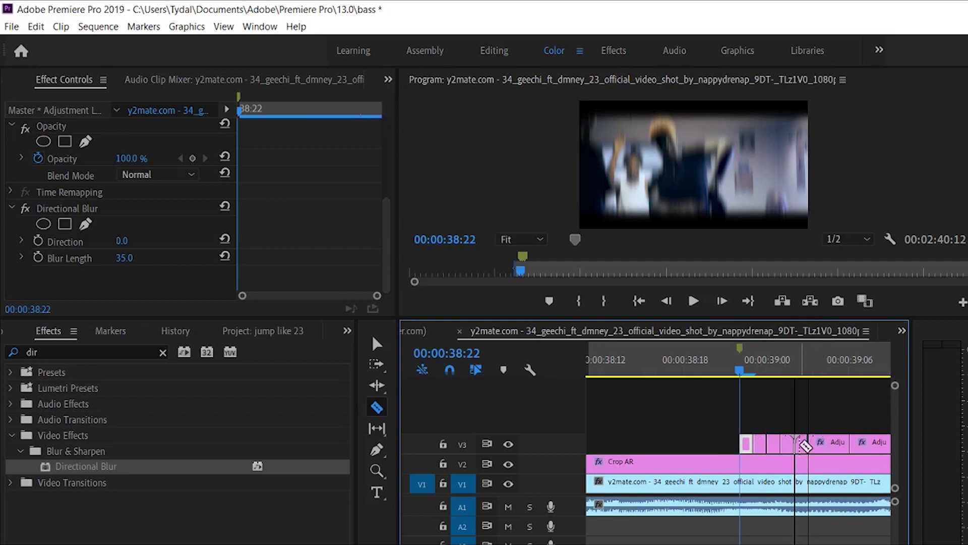
# Delete alternate pieces and the leftovers, leaving three one-frame blur flashes separated by gaps.
pyautogui.press('v')
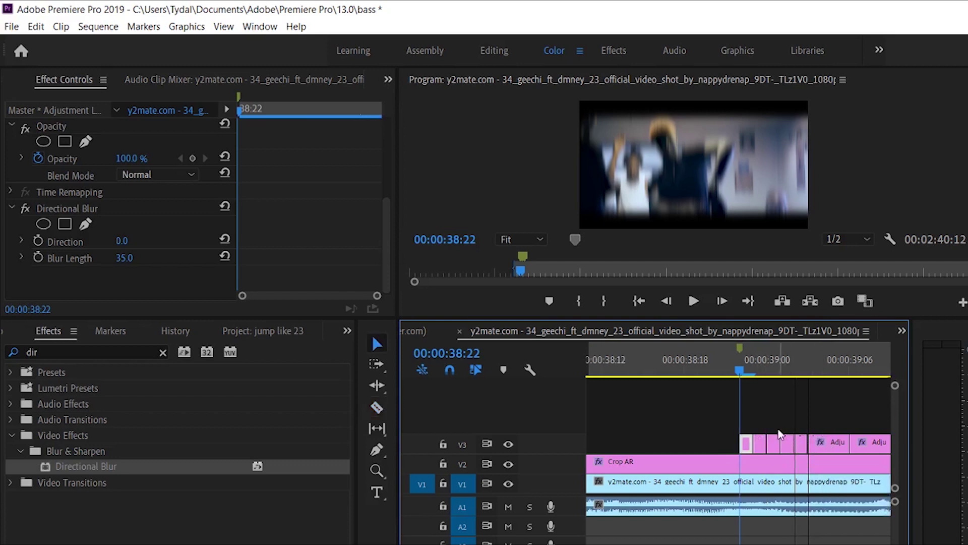
pyautogui.click(759, 446)
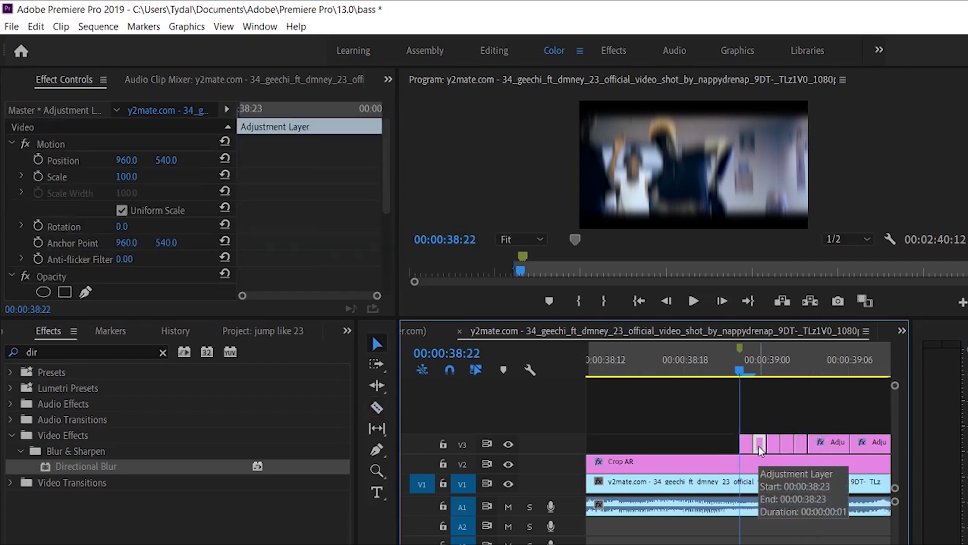
pyautogui.press('Delete')
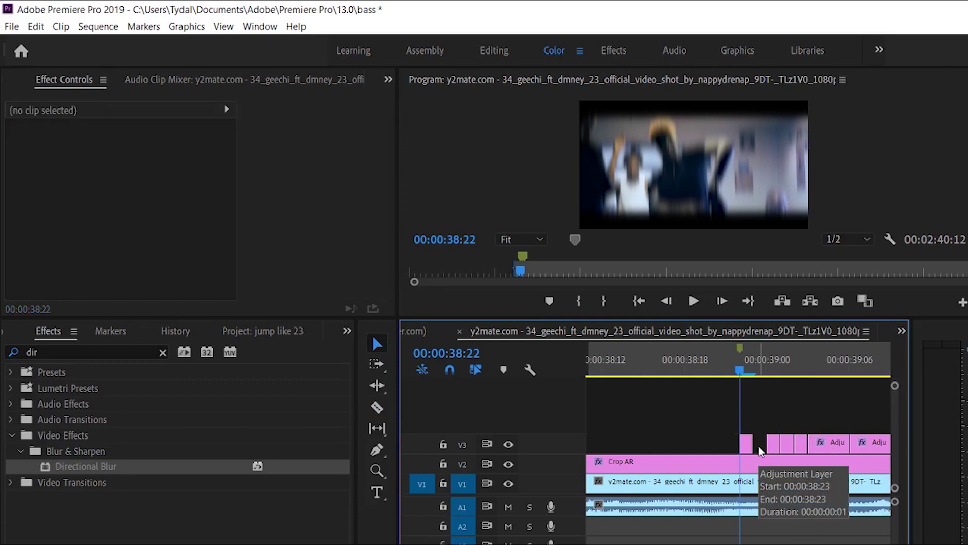
pyautogui.click(787, 447)
pyautogui.press('Delete')
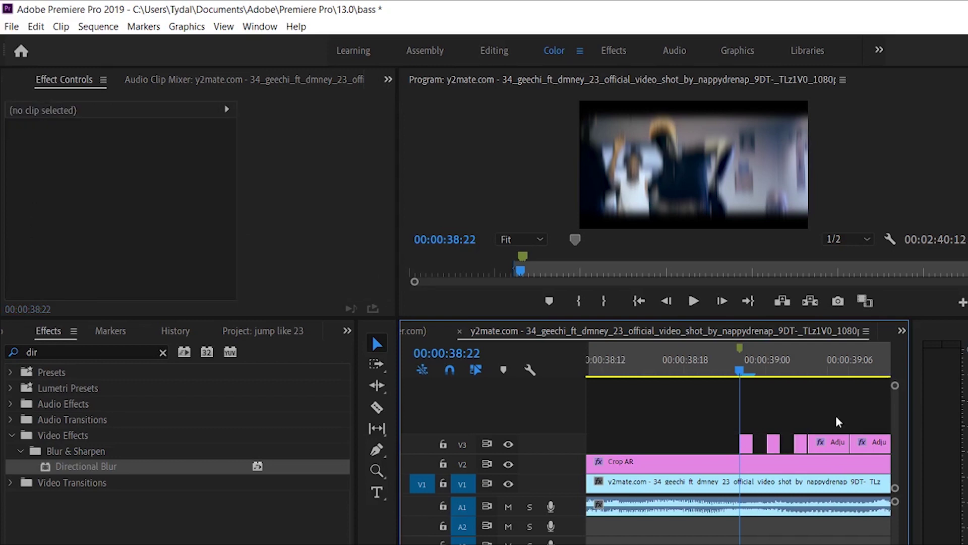
pyautogui.moveTo(836, 418); pyautogui.dragTo(868, 449)
pyautogui.press('Delete')
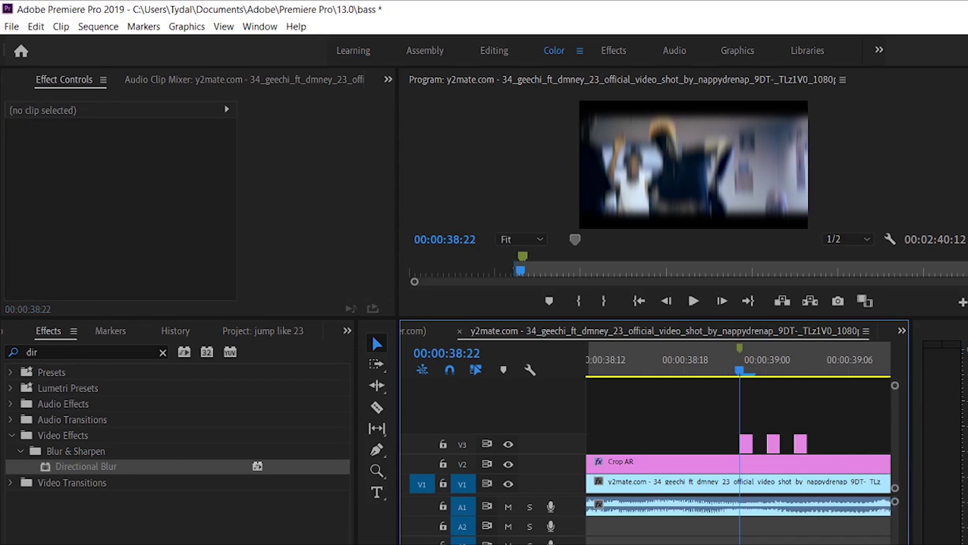
pyautogui.press('-')
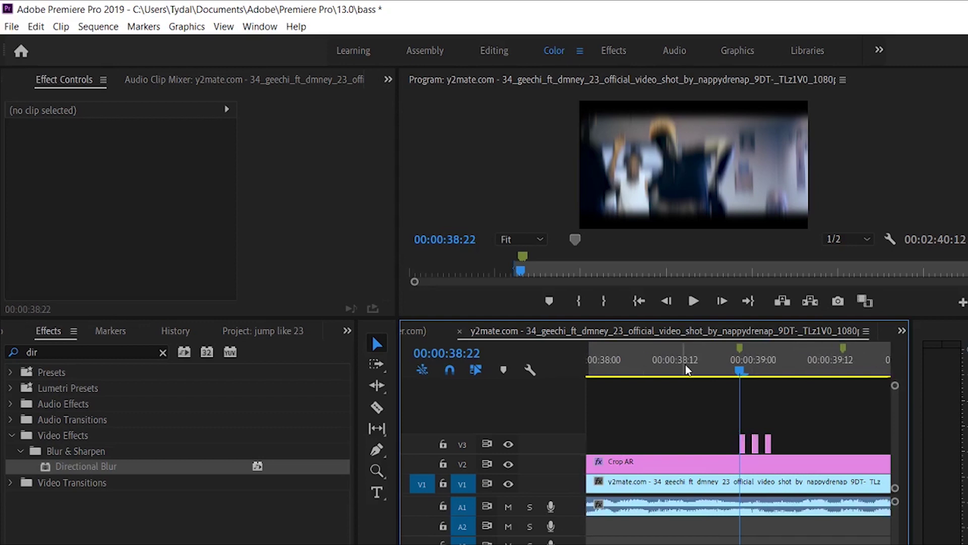
pyautogui.hotkey('shift', 'k')
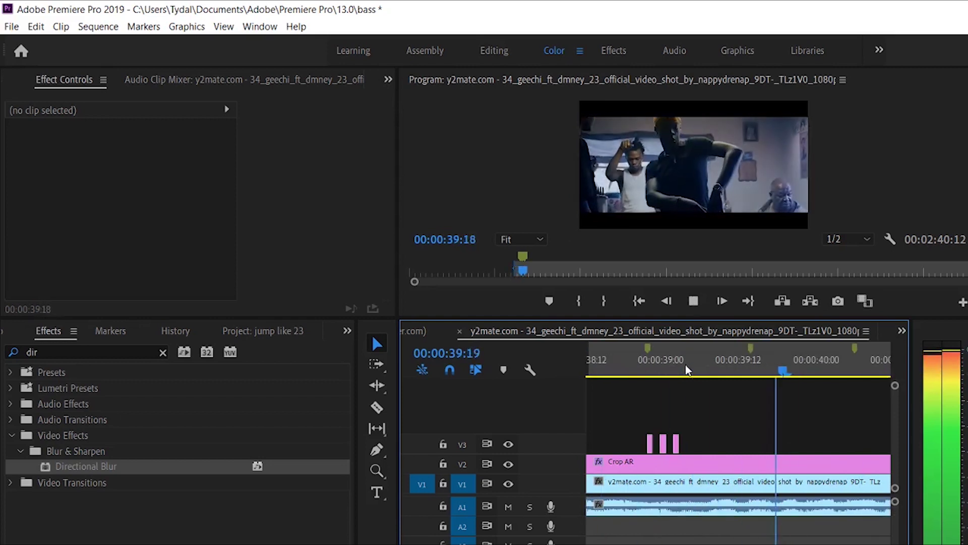
pyautogui.click(687, 370)
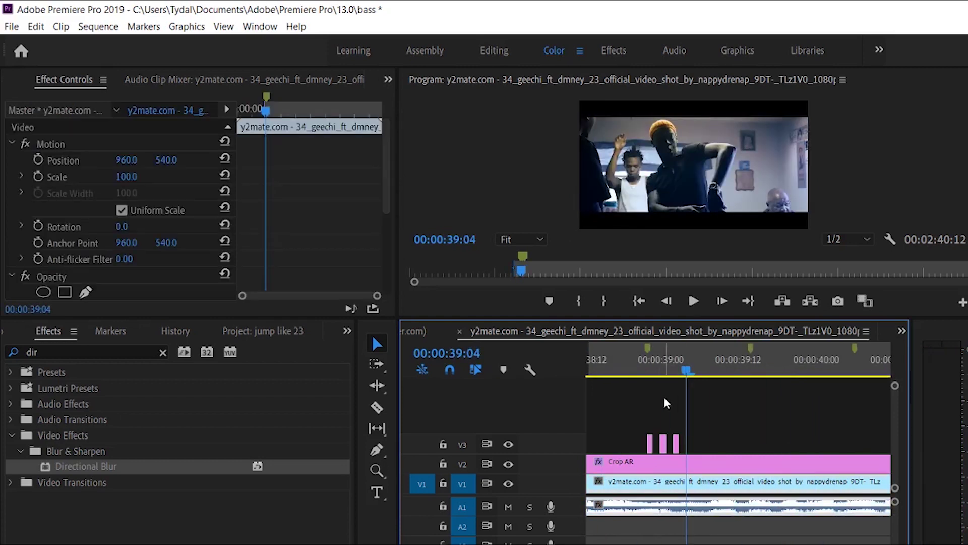
# Alt-drag two copies of the three-flash group to the bass hits near 39:12 and 40:00.
pyautogui.moveTo(634, 428); pyautogui.dragTo(665, 446)
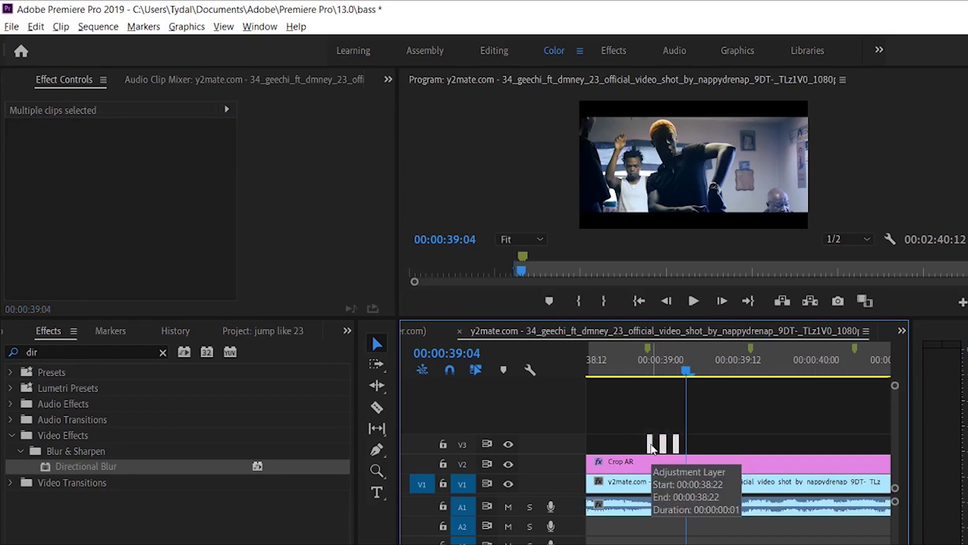
pyautogui.moveTo(653, 446); pyautogui.dragTo(762, 445)
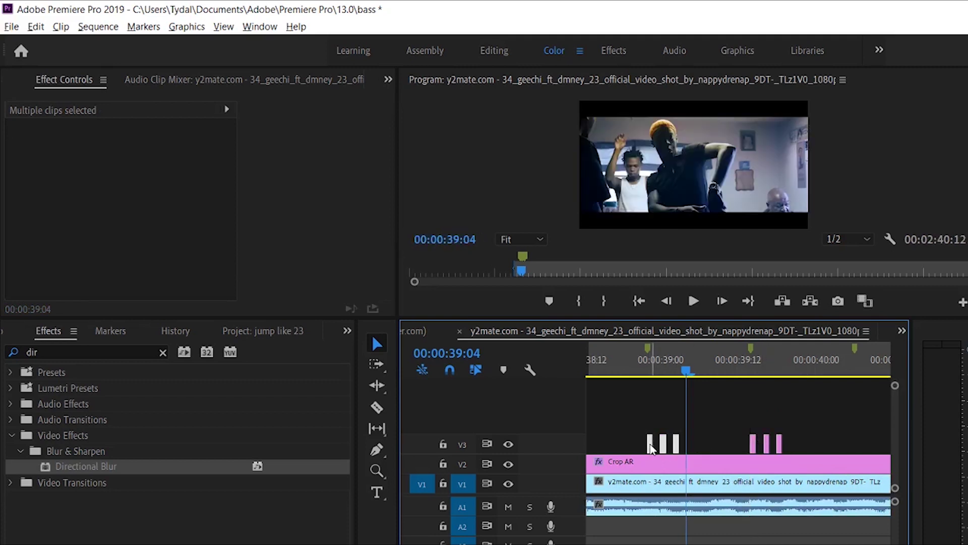
pyautogui.moveTo(651, 447); pyautogui.dragTo(865, 456)
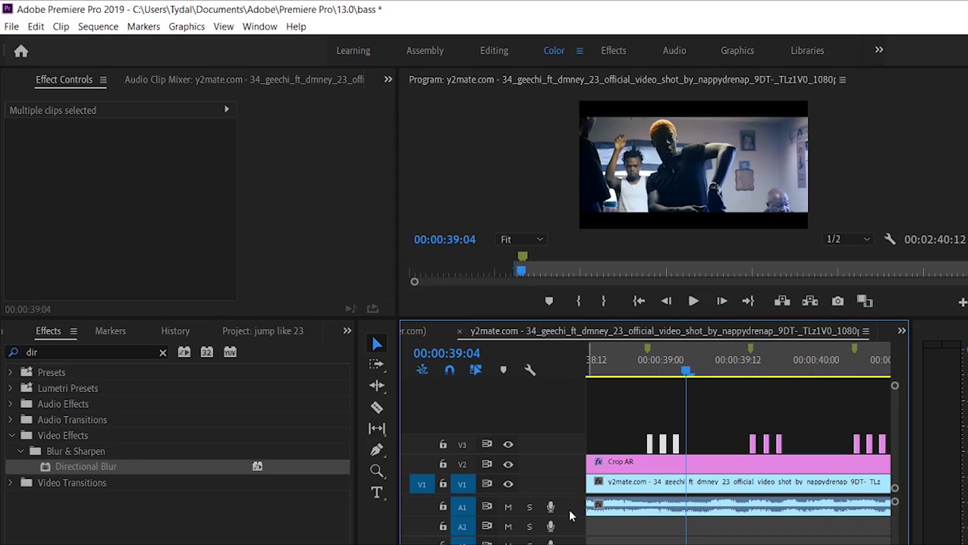
pyautogui.press('space')
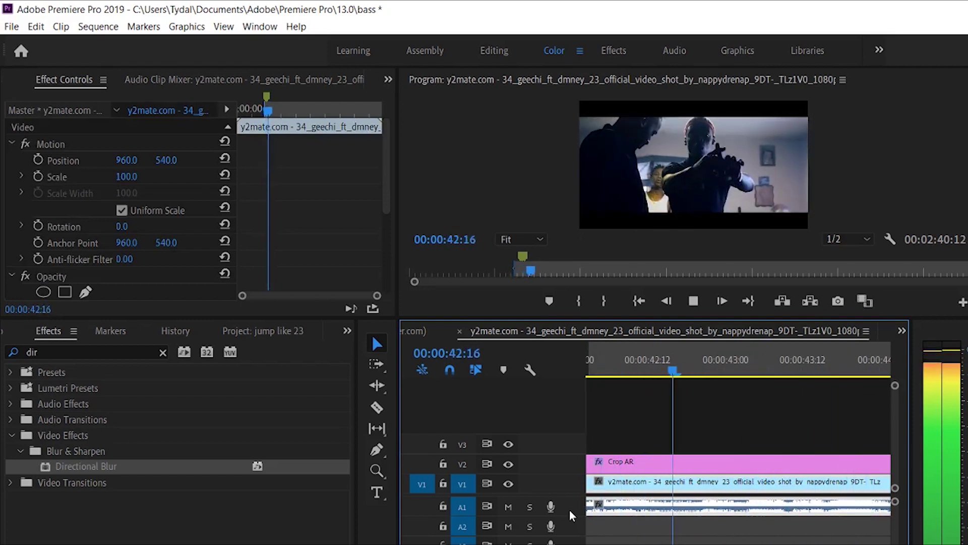
pyautogui.press('space')
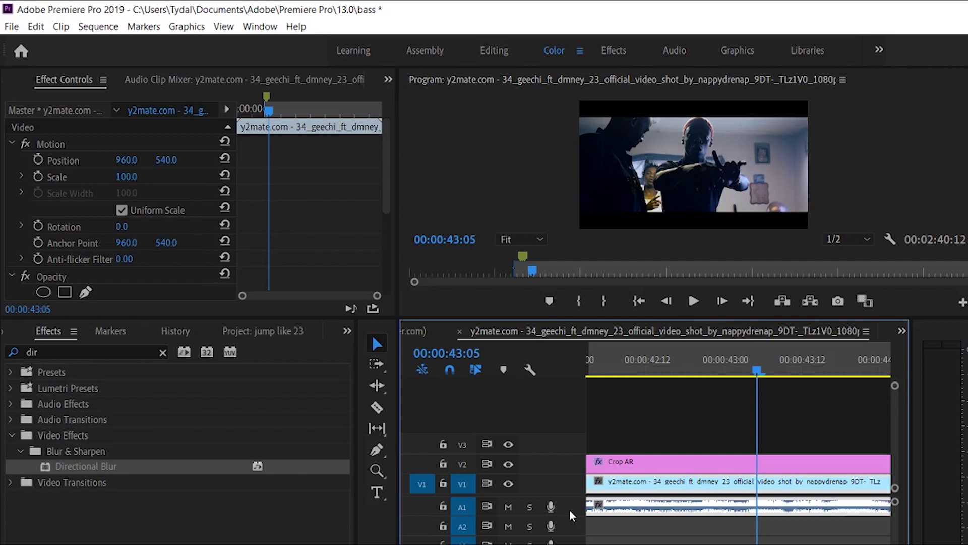